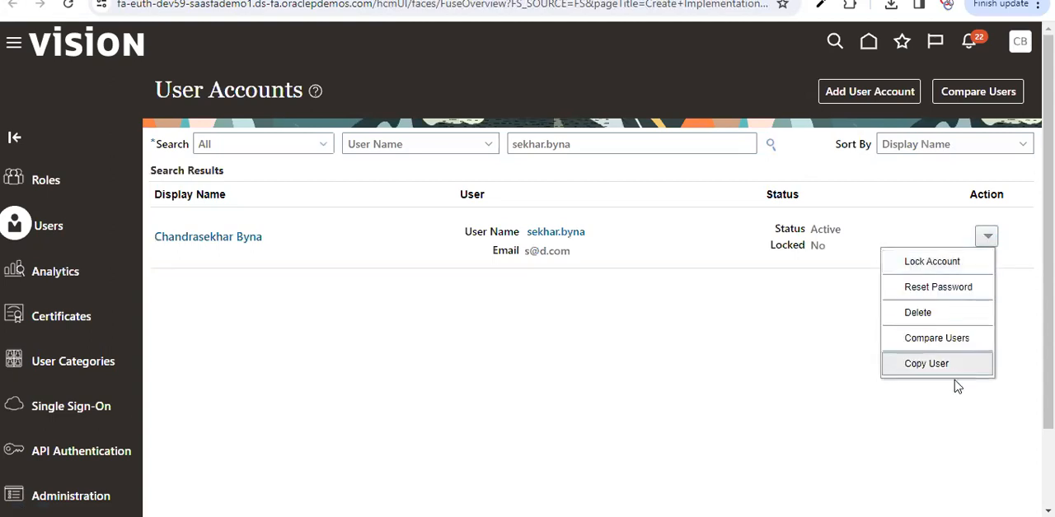
Step: Start a copy of the listed user account, examine its user information fields and copied roles, and cancel the copy
{"action": "left_click", "coordinate": [944, 368]}
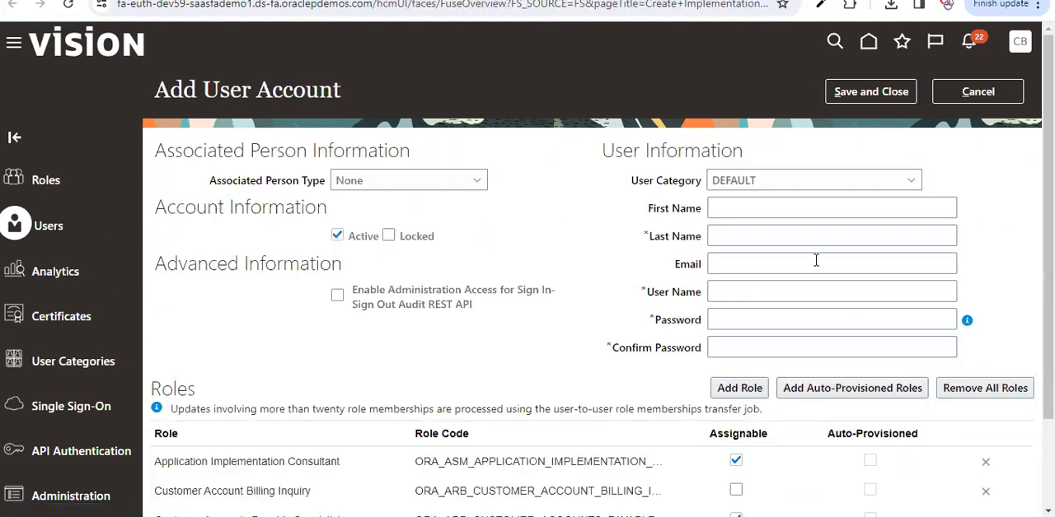
{"action": "left_click", "coordinate": [748, 207]}
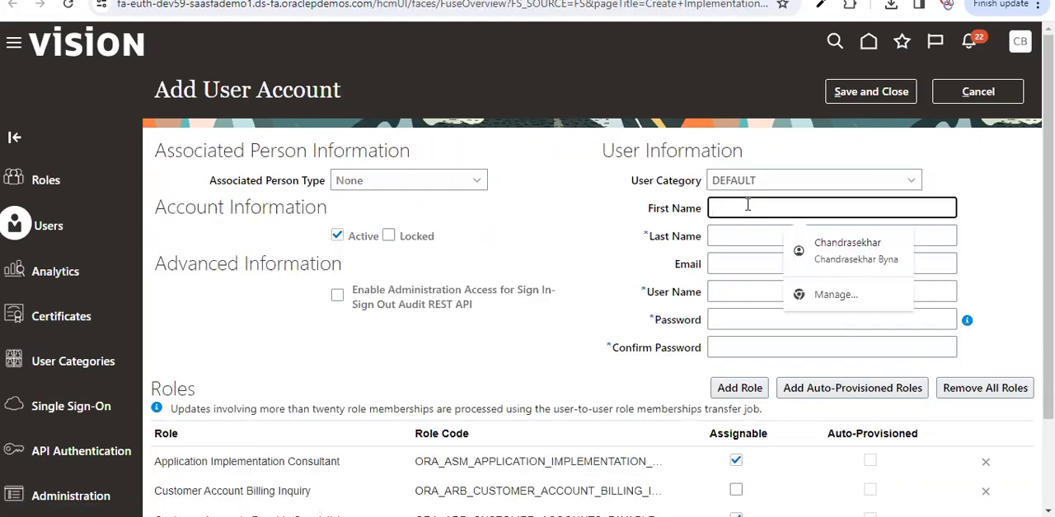
{"action": "scroll", "coordinate": [1030, 300], "scroll_direction": "down", "scroll_amount": 1}
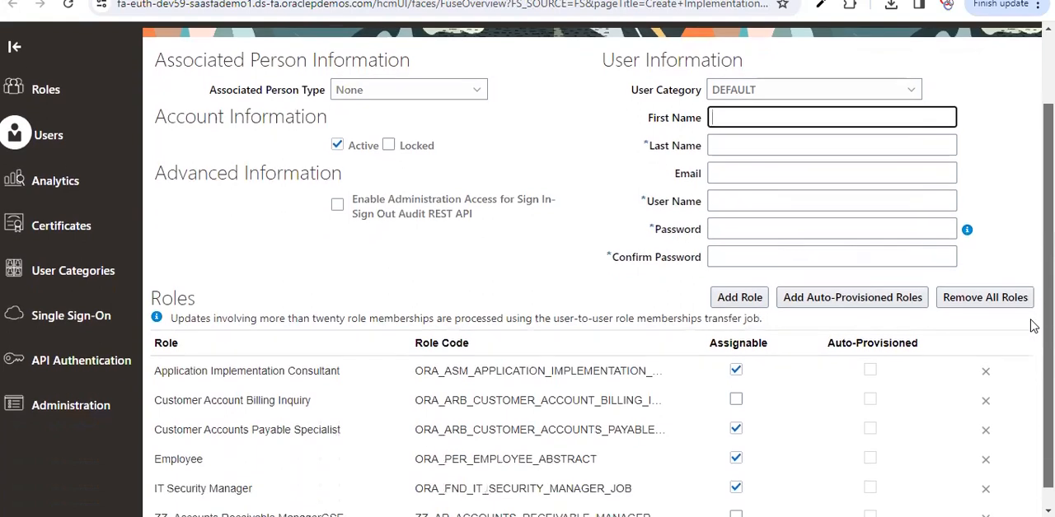
{"action": "scroll", "coordinate": [1034, 253], "scroll_direction": "up", "scroll_amount": 1}
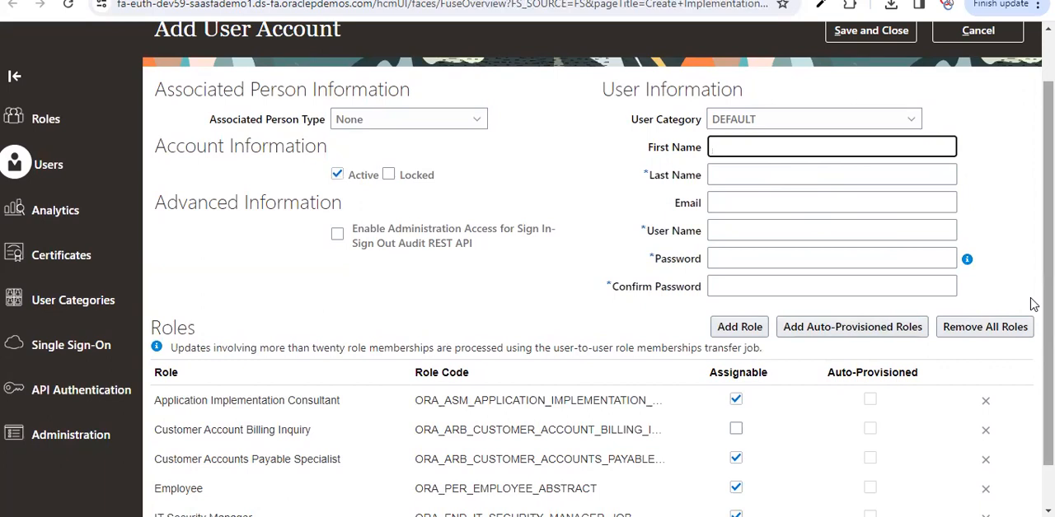
{"action": "scroll", "coordinate": [1033, 304], "scroll_direction": "down", "scroll_amount": 1}
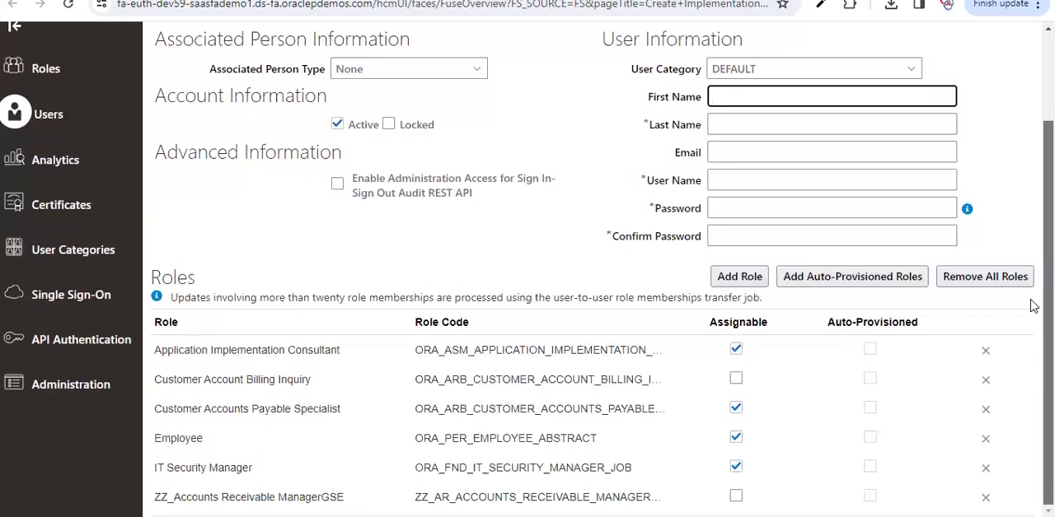
{"action": "scroll", "coordinate": [1032, 309], "scroll_direction": "up", "scroll_amount": 1}
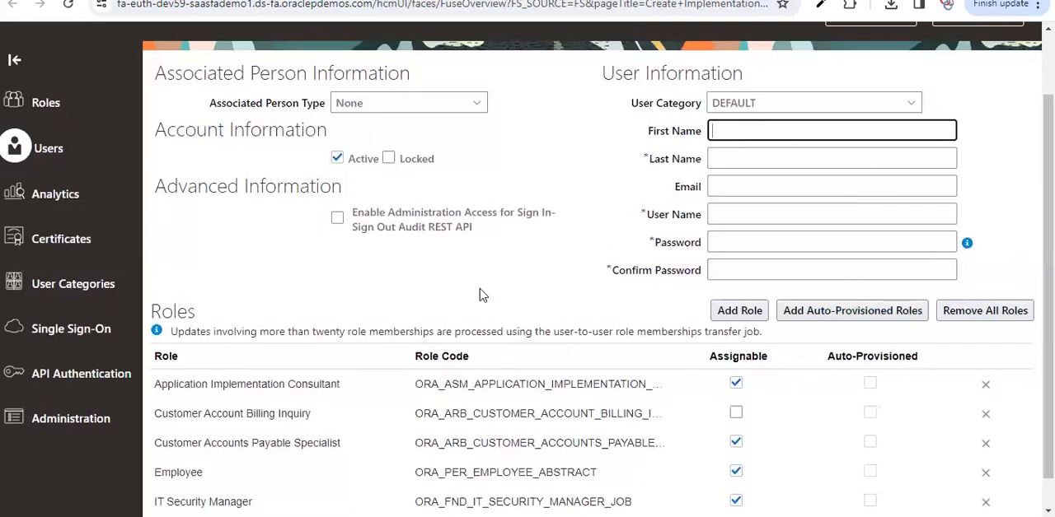
{"action": "scroll", "coordinate": [1030, 255], "scroll_direction": "down", "scroll_amount": 1}
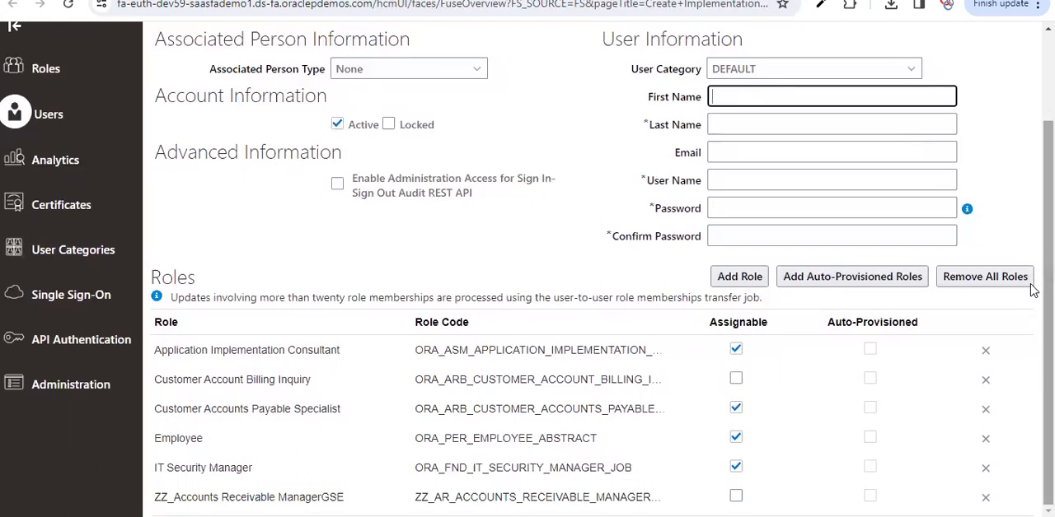
{"action": "scroll", "coordinate": [1030, 226], "scroll_direction": "up", "scroll_amount": 1}
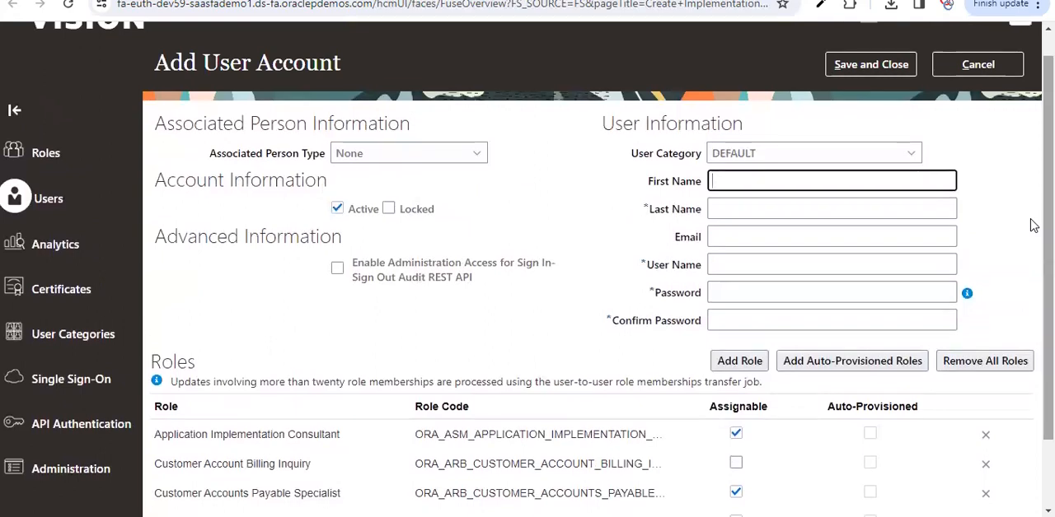
{"action": "left_click", "coordinate": [972, 73]}
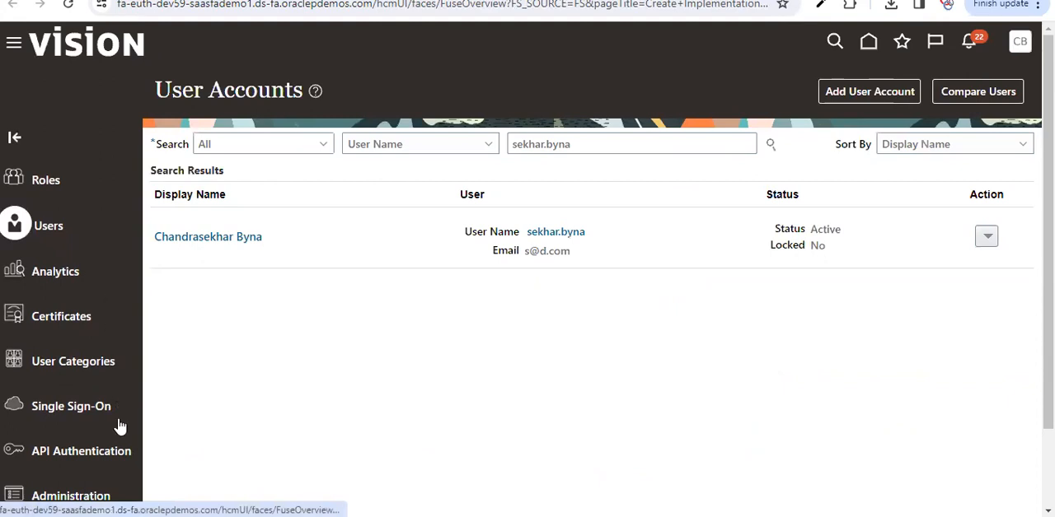
Step: Open the role preferences in Administration, review the prefix and suffix settings for copied roles, and save the preferences
{"action": "left_click", "coordinate": [78, 494]}
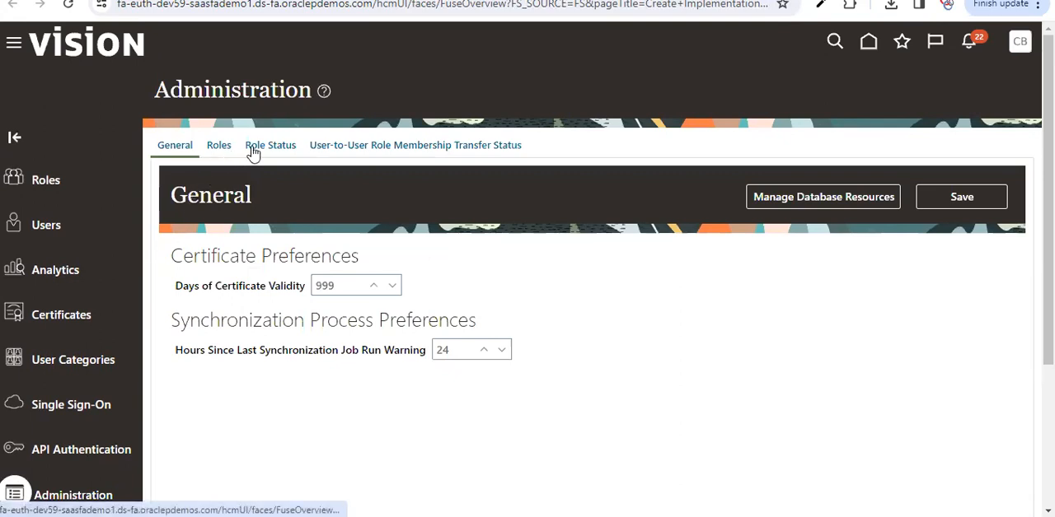
{"action": "left_click", "coordinate": [218, 149]}
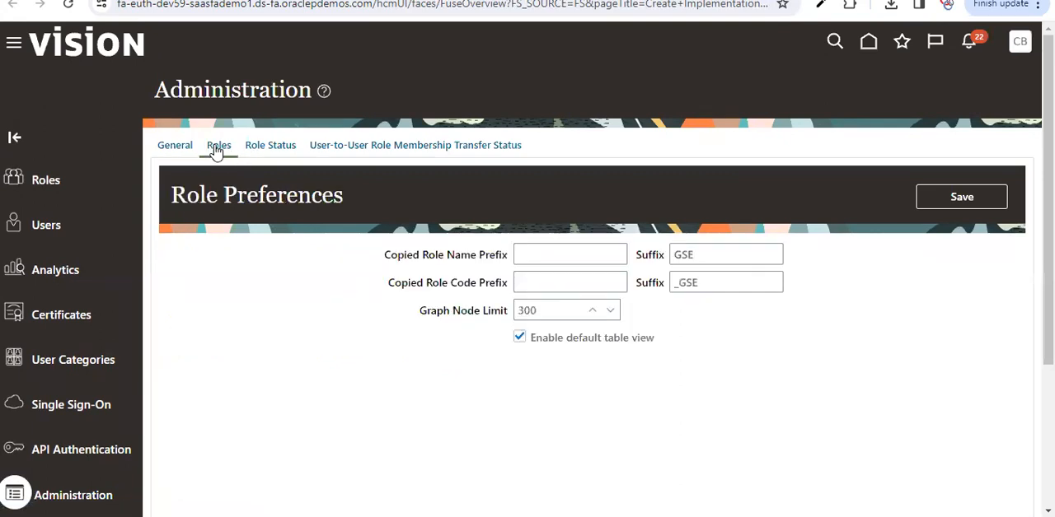
{"action": "left_click", "coordinate": [707, 255]}
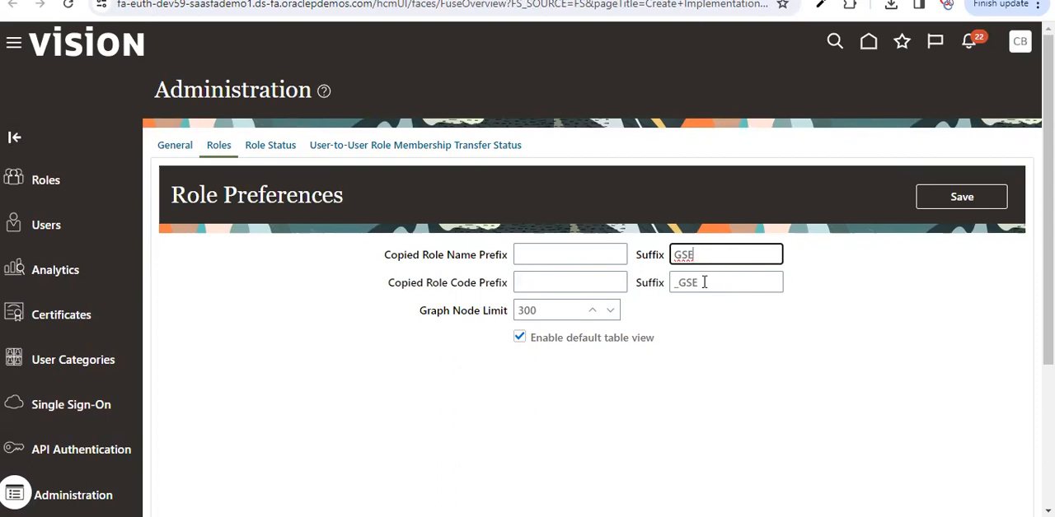
{"action": "left_click", "coordinate": [574, 257]}
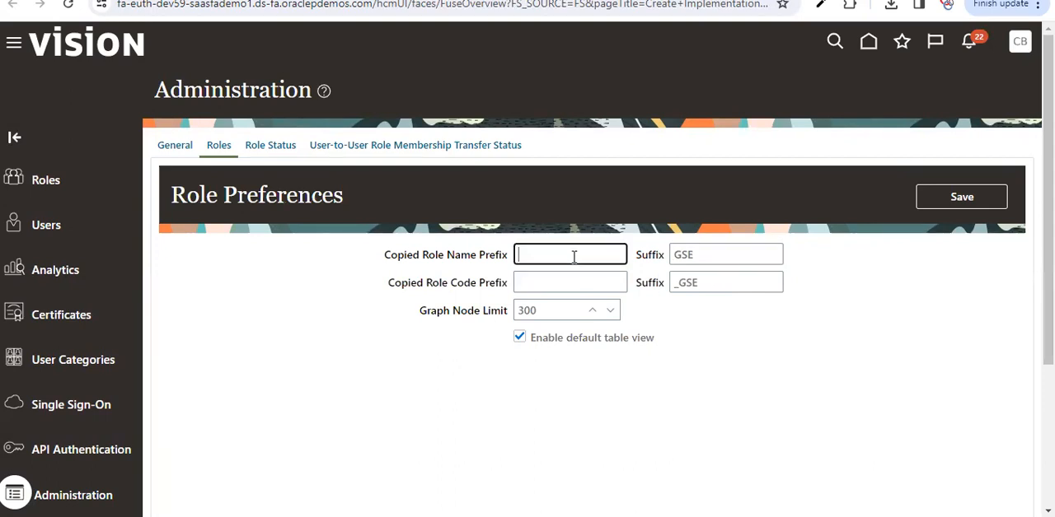
{"action": "left_click", "coordinate": [721, 258]}
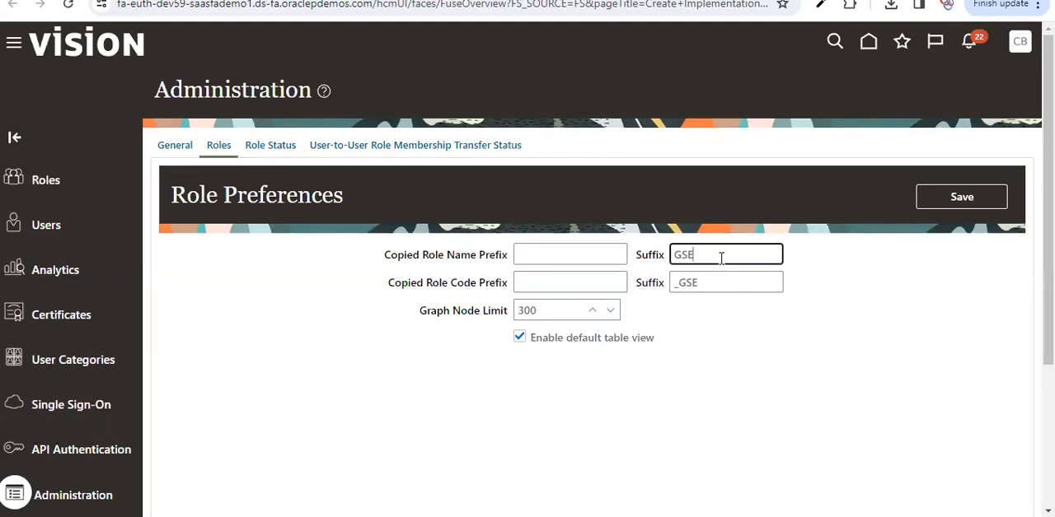
{"action": "left_click", "coordinate": [531, 269]}
{"action": "left_click", "coordinate": [532, 259]}
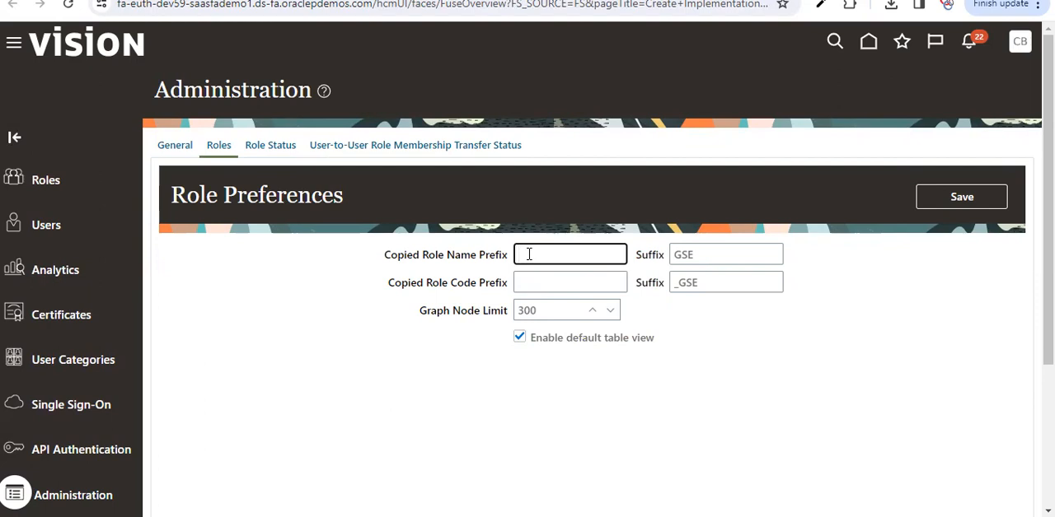
{"action": "left_click", "coordinate": [703, 257]}
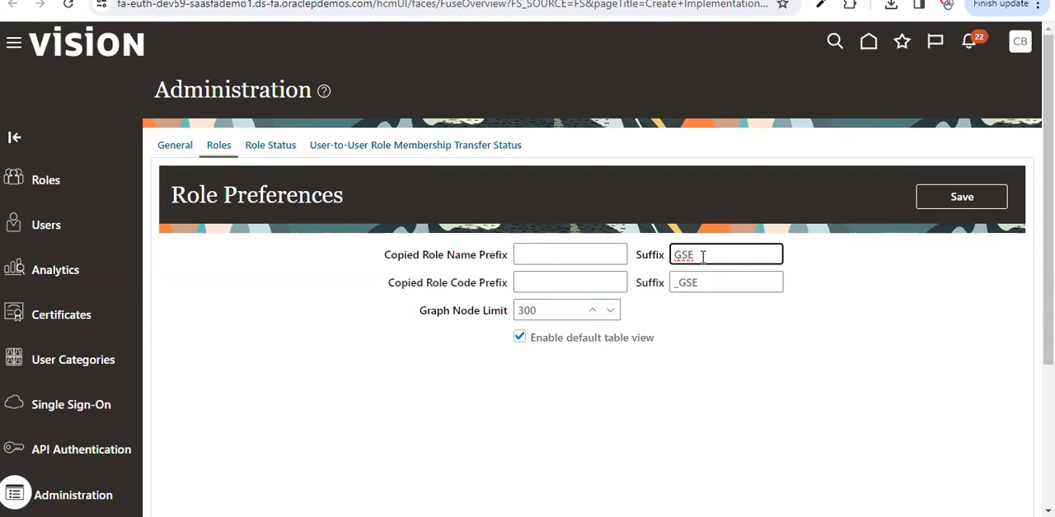
{"action": "left_click", "coordinate": [956, 203]}
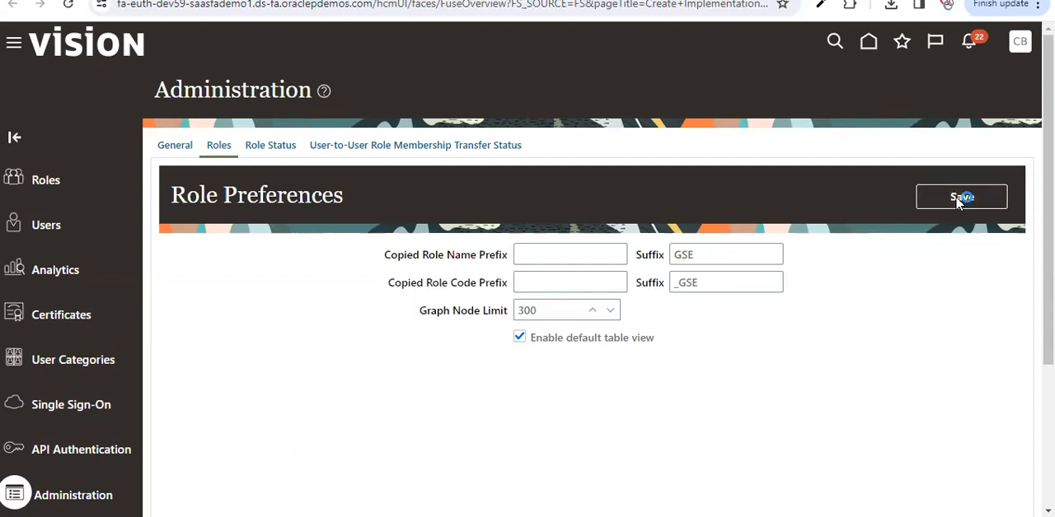
{"action": "left_click", "coordinate": [567, 176]}
Step: Search the roles for "Accounts rece" and select the Accounts Receivable Manager job role with code ORA_AR_ACCOUNTS_RECEIVABLE_MANAGER_JOB
{"action": "left_click", "coordinate": [57, 182]}
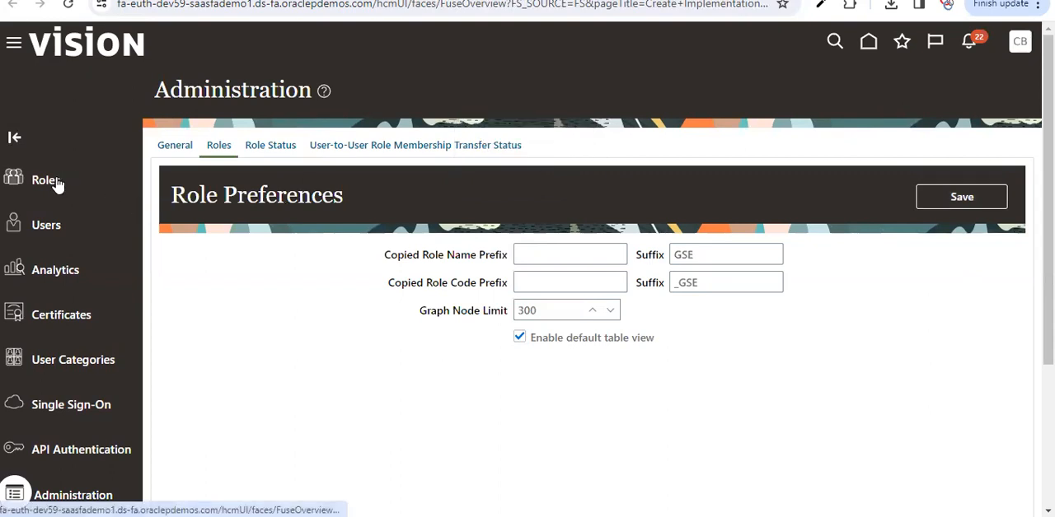
{"action": "left_click", "coordinate": [473, 143]}
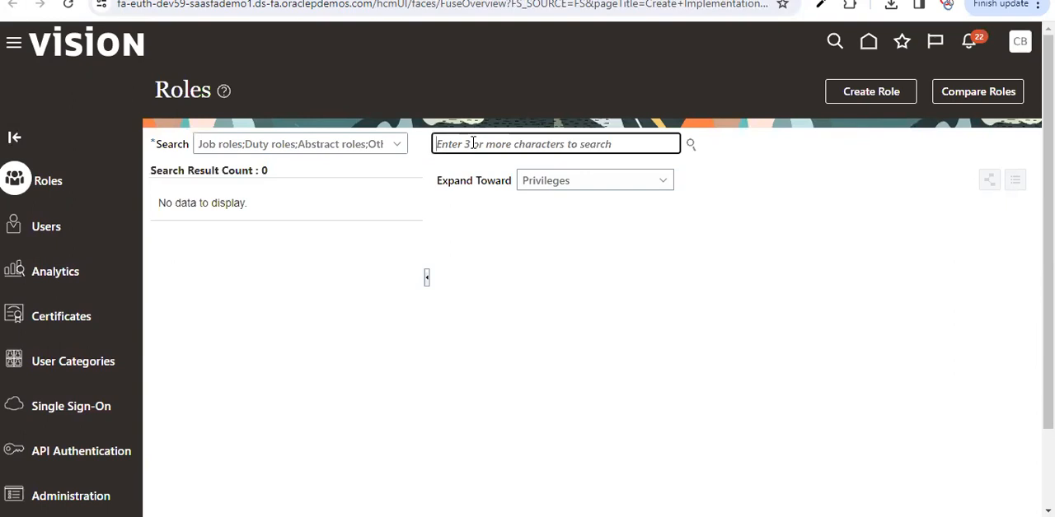
{"action": "type", "text": "Acco"}
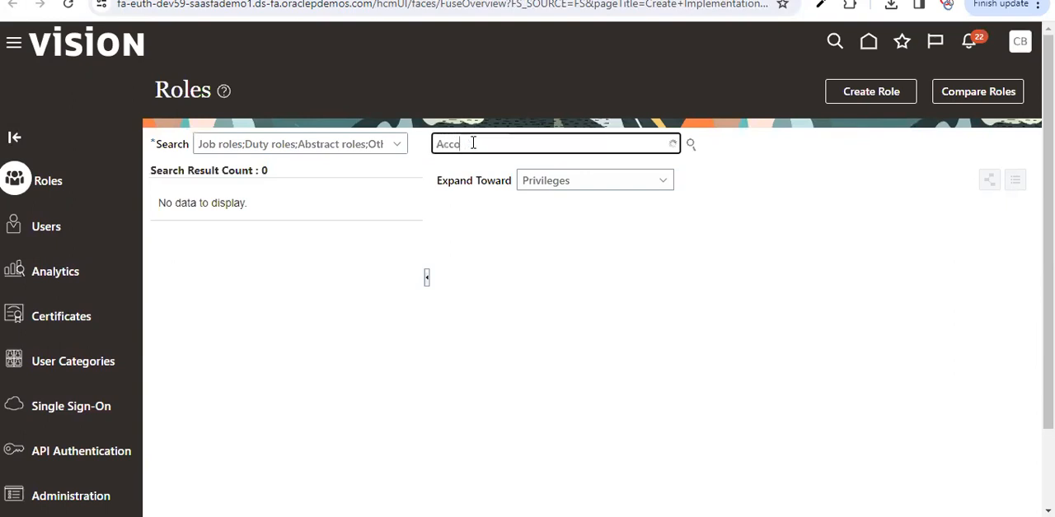
{"action": "type", "text": "unts rece"}
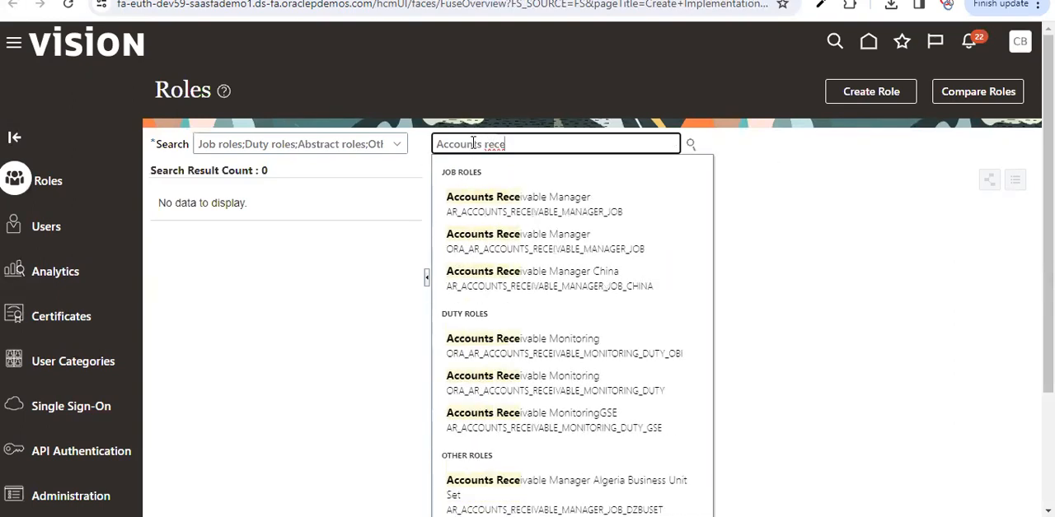
{"action": "left_click", "coordinate": [534, 231]}
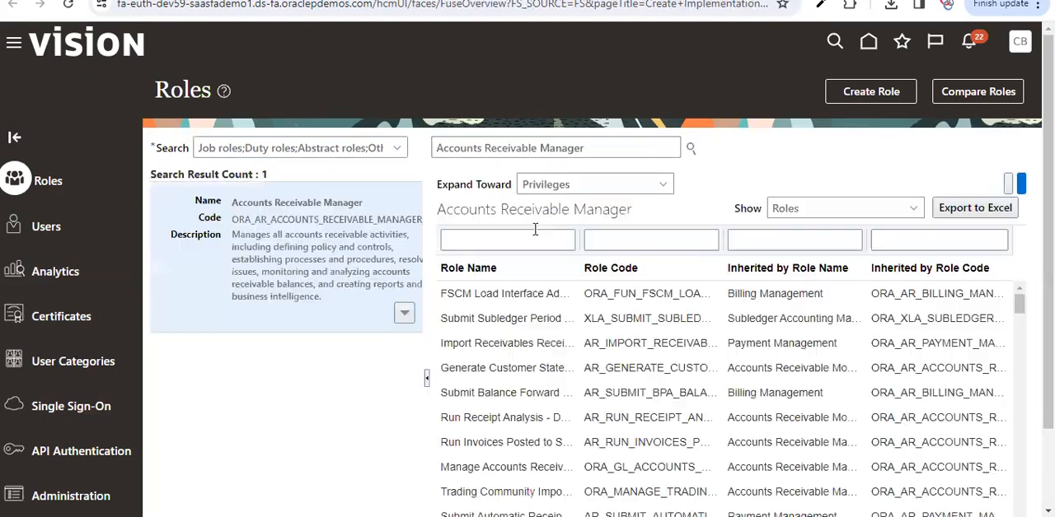
Step: Start copying the Accounts Receivable Manager role with the Copy top role option
{"action": "left_click", "coordinate": [411, 316]}
{"action": "left_click", "coordinate": [372, 354]}
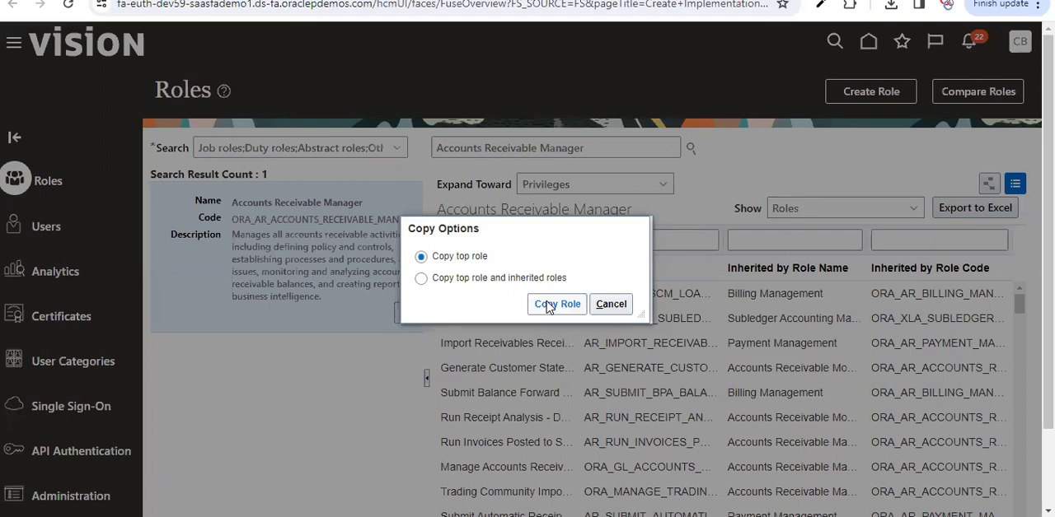
{"action": "left_click", "coordinate": [551, 304]}
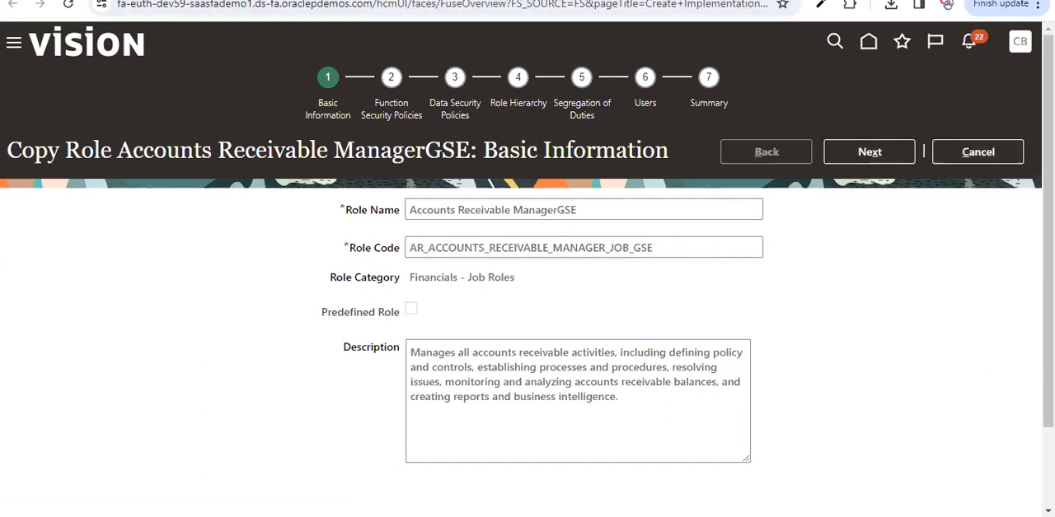
Step: Duplicate the browser tab and load the fscmUI home page in the new tab
{"action": "right_click", "coordinate": [504, 1]}
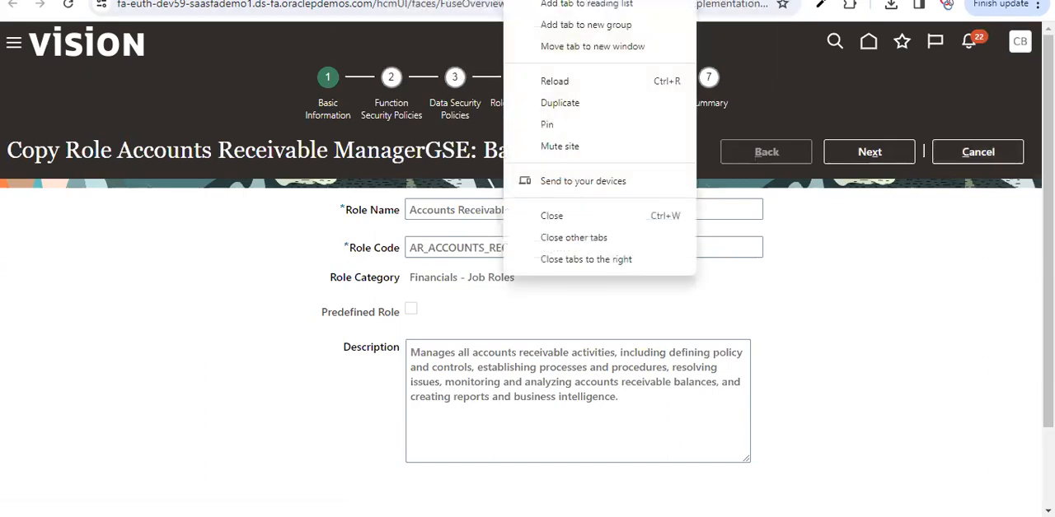
{"action": "left_click", "coordinate": [557, 105]}
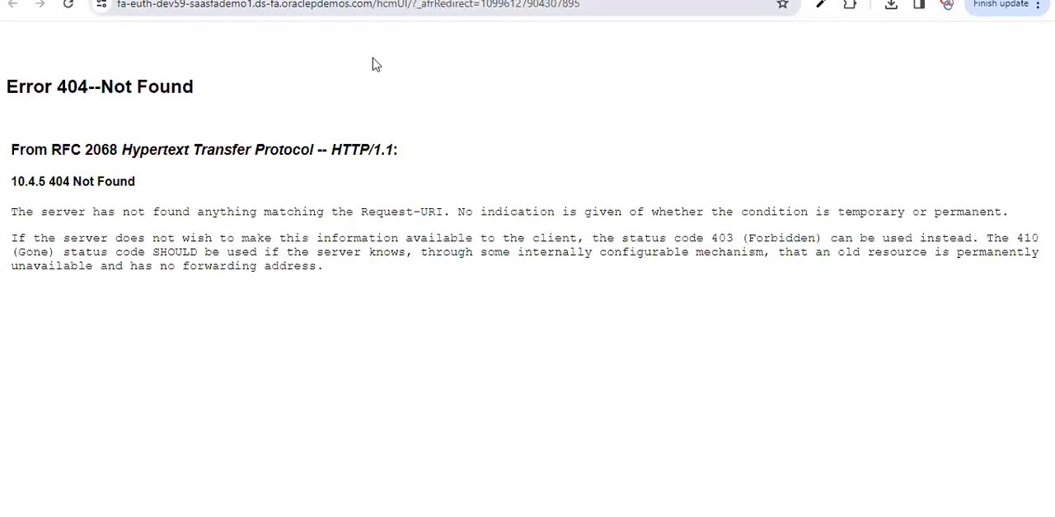
{"action": "left_click_drag", "start_coordinate": [372, 4], "coordinate": [581, 4]}
{"action": "key", "text": "BackSpace"}
{"action": "key", "text": "ctrl+v"}
{"action": "key", "text": "Return"}
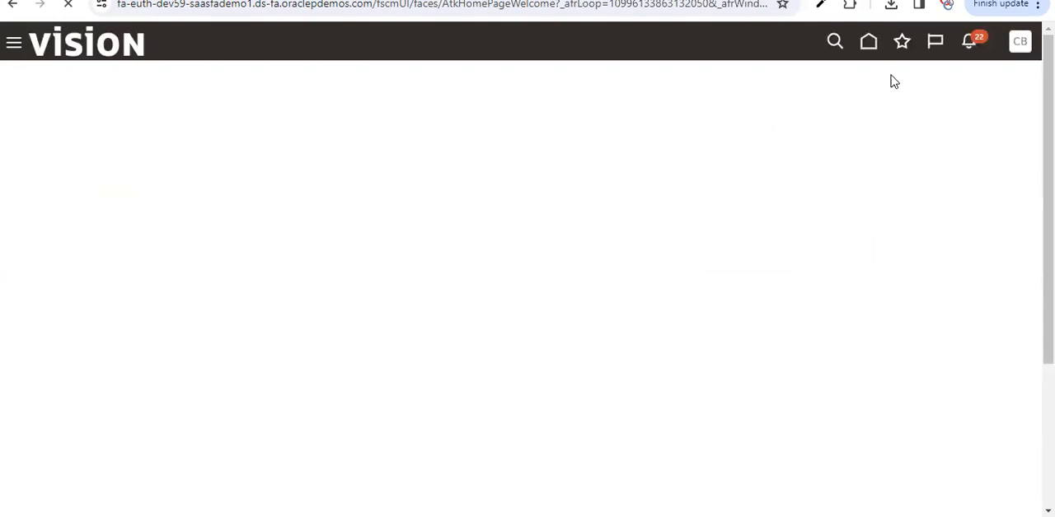
Step: In Setup and Maintenance, show All Tasks for the Initial Users functional area and open the Create Implementation Users task
{"action": "left_click", "coordinate": [1022, 51]}
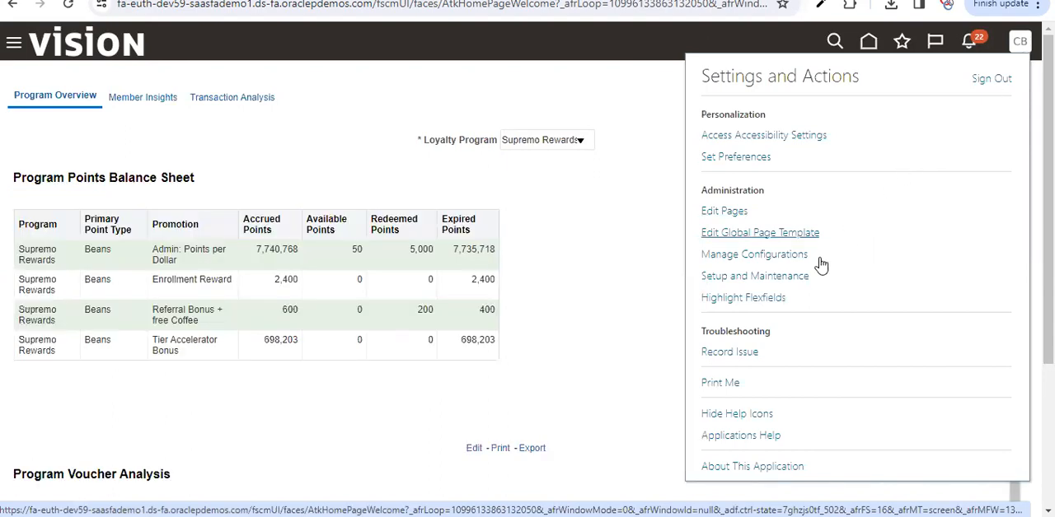
{"action": "left_click", "coordinate": [789, 282]}
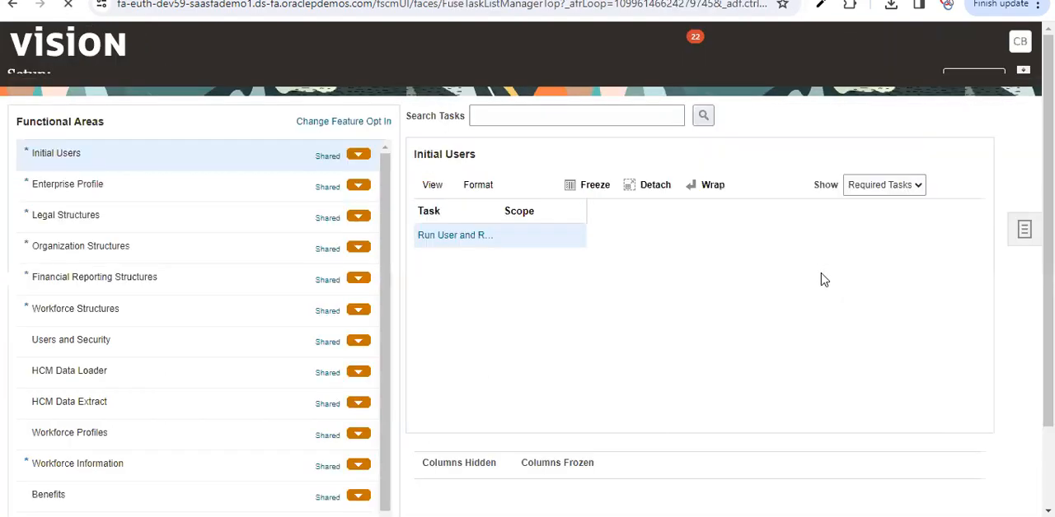
{"action": "left_click_drag", "start_coordinate": [557, 206], "coordinate": [657, 215]}
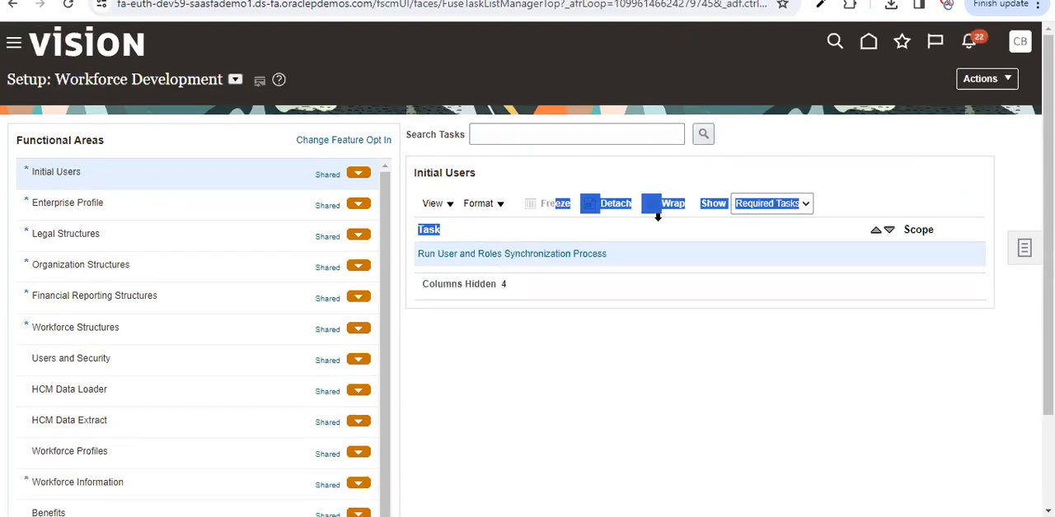
{"action": "left_click", "coordinate": [646, 263]}
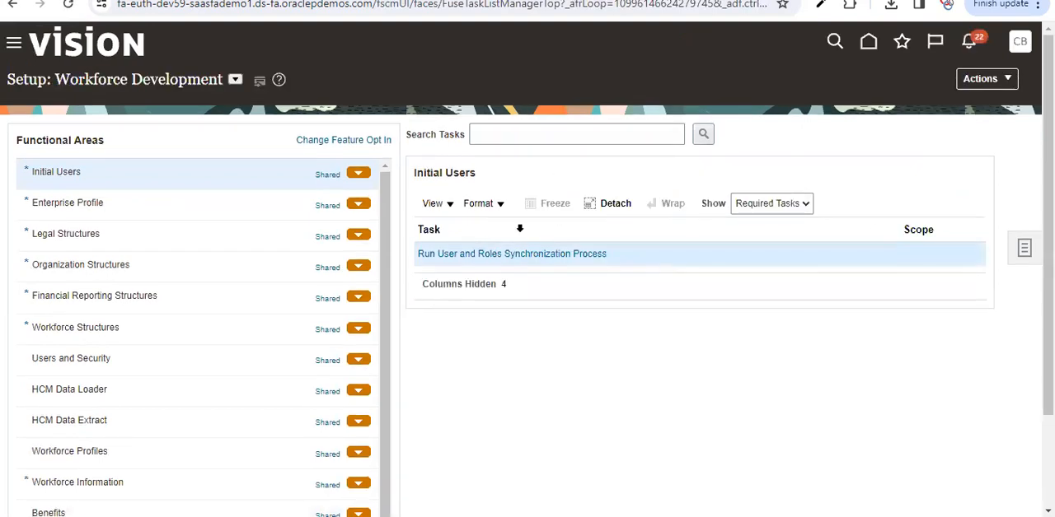
{"action": "left_click", "coordinate": [763, 206]}
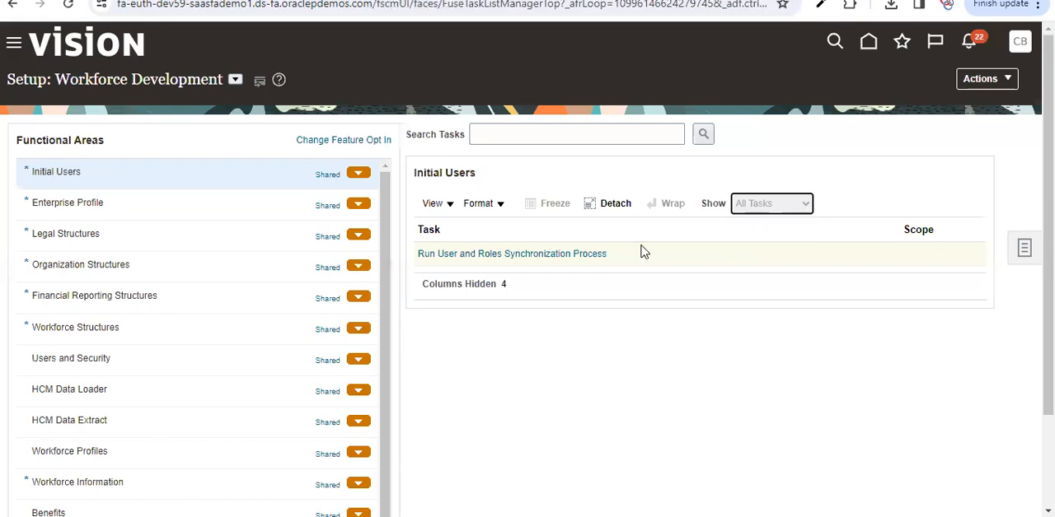
{"action": "left_click", "coordinate": [478, 351]}
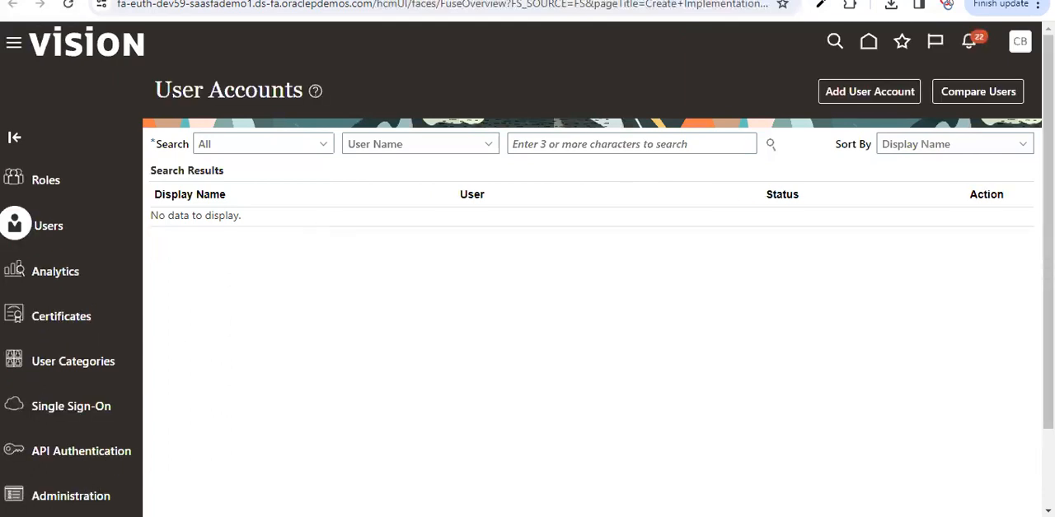
Step: In the Administration role preferences, set the copied role name suffix to CUSTOM
{"action": "left_click", "coordinate": [93, 487]}
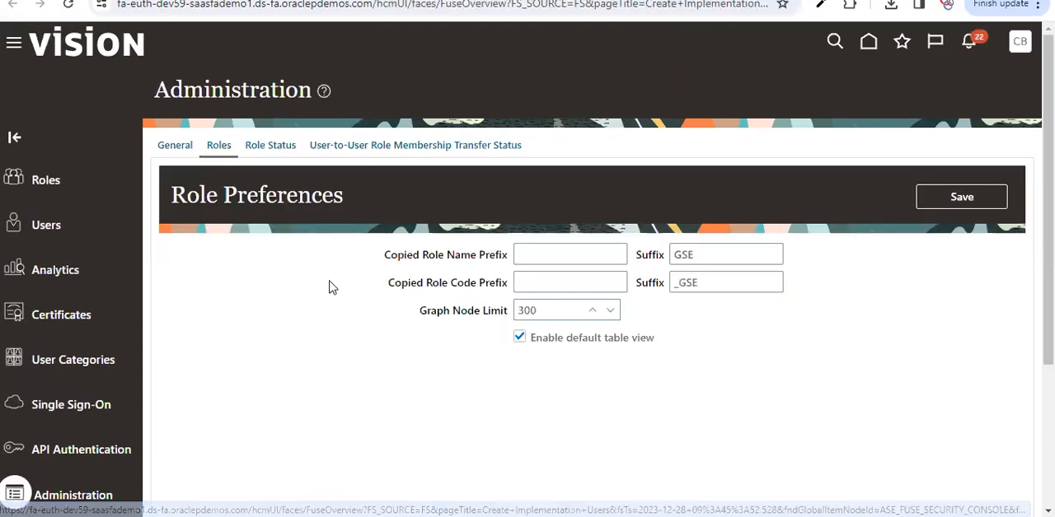
{"action": "left_click", "coordinate": [705, 252]}
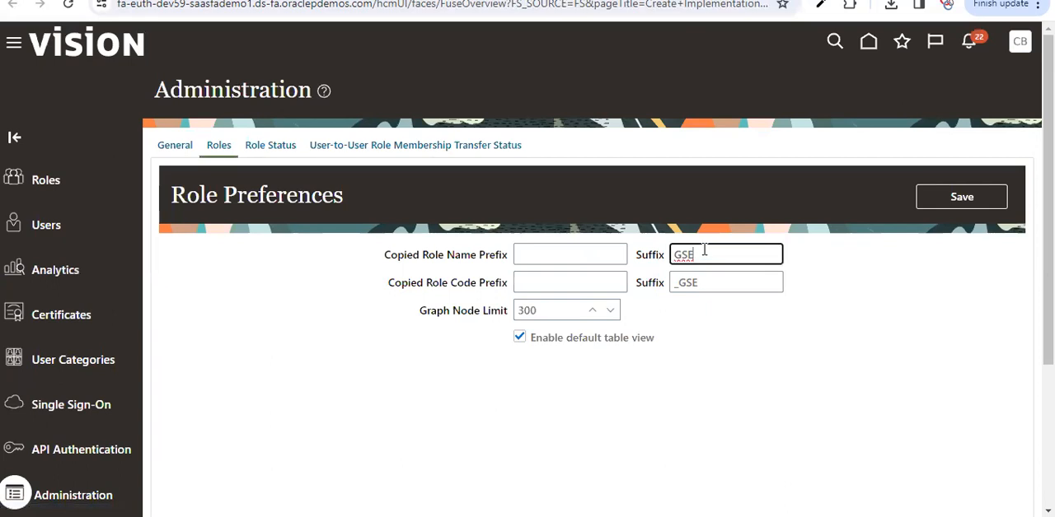
{"action": "key", "text": "BackSpace"}
{"action": "key", "text": "BackSpace"}
{"action": "key", "text": "BackSpace"}
{"action": "type", "text": "C"}
Step: Set the copied role code suffix to _CUSTOM and save the role preferences
{"action": "key", "text": "BackSpace"}
{"action": "type", "text": "CUSTOM"}
{"action": "left_click", "coordinate": [712, 281]}
{"action": "key", "text": "BackSpace"}
{"action": "key", "text": "BackSpace"}
{"action": "key", "text": "BackSpace"}
{"action": "key", "text": "BackSpace"}
{"action": "type", "text": "_CUSTO"}
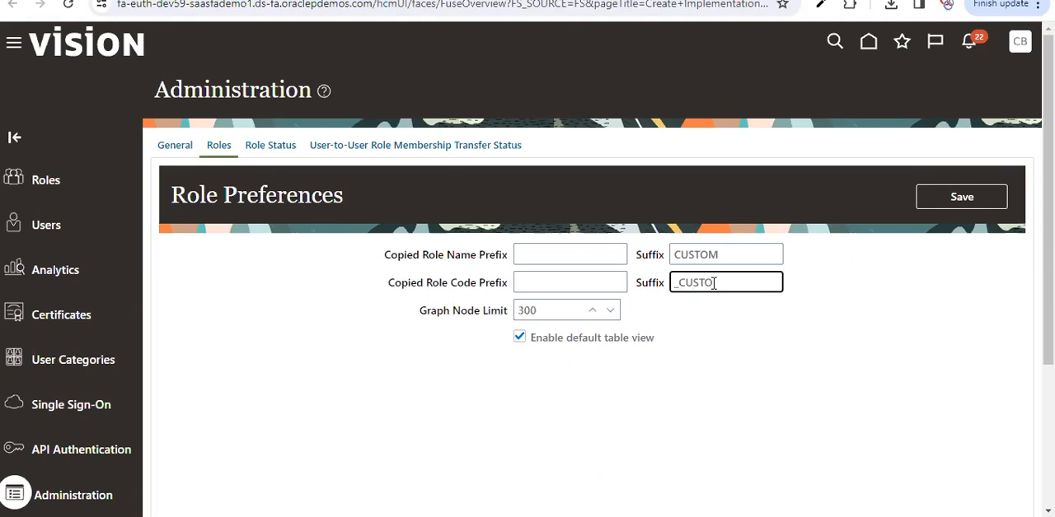
{"action": "type", "text": "M"}
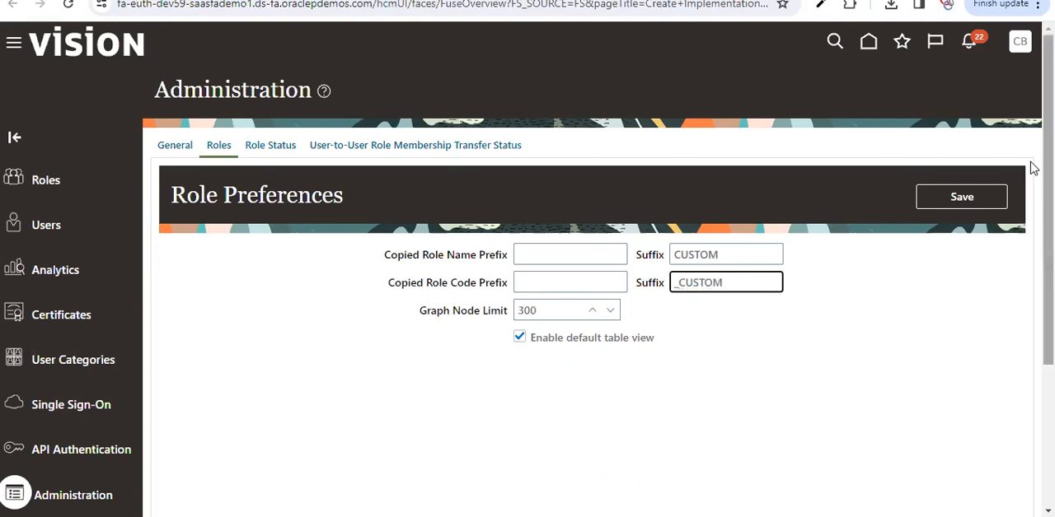
{"action": "left_click", "coordinate": [986, 198]}
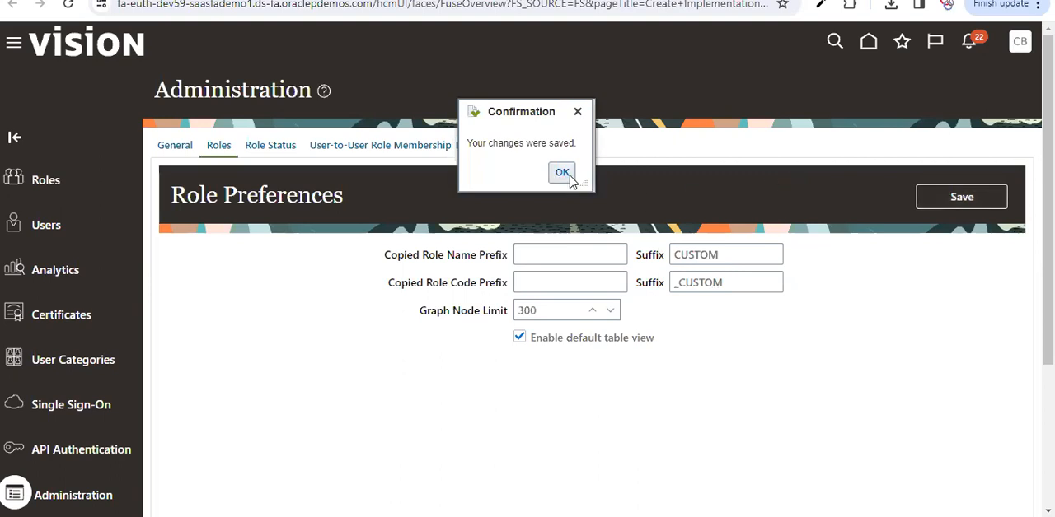
{"action": "left_click", "coordinate": [566, 173]}
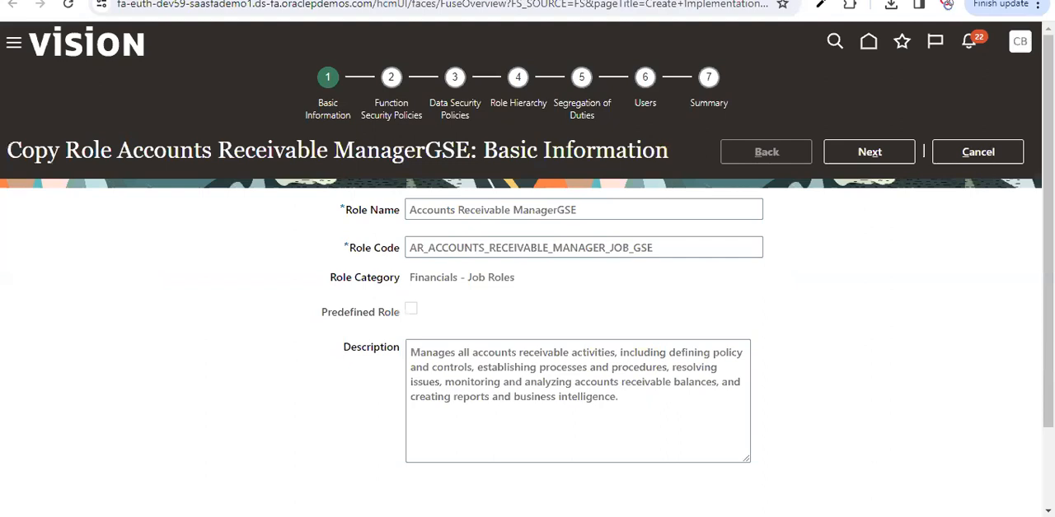
Step: Cancel the open copy of the Accounts Receivable Manager role and start copying that role again to apply the new suffixes
{"action": "left_click", "coordinate": [1007, 150]}
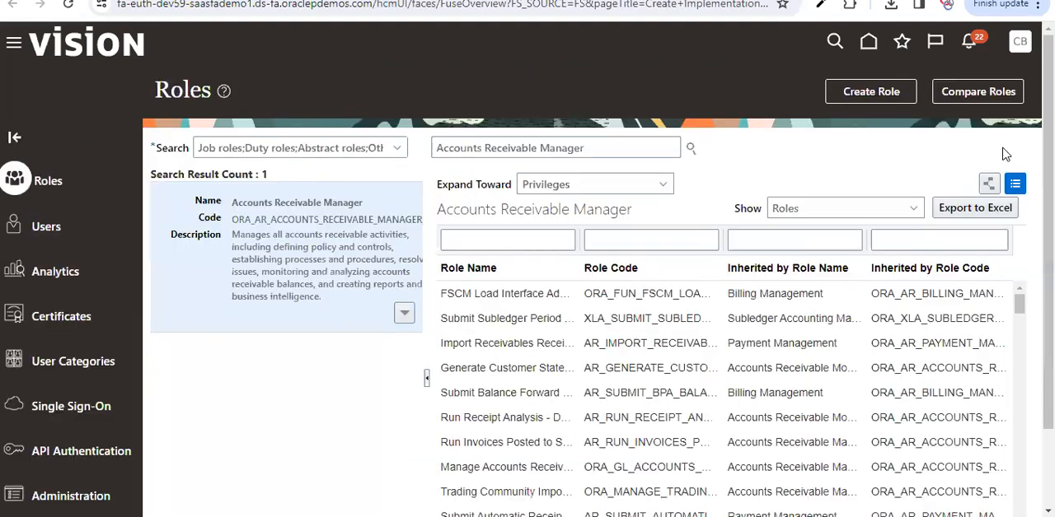
{"action": "left_click", "coordinate": [404, 314]}
{"action": "left_click", "coordinate": [381, 358]}
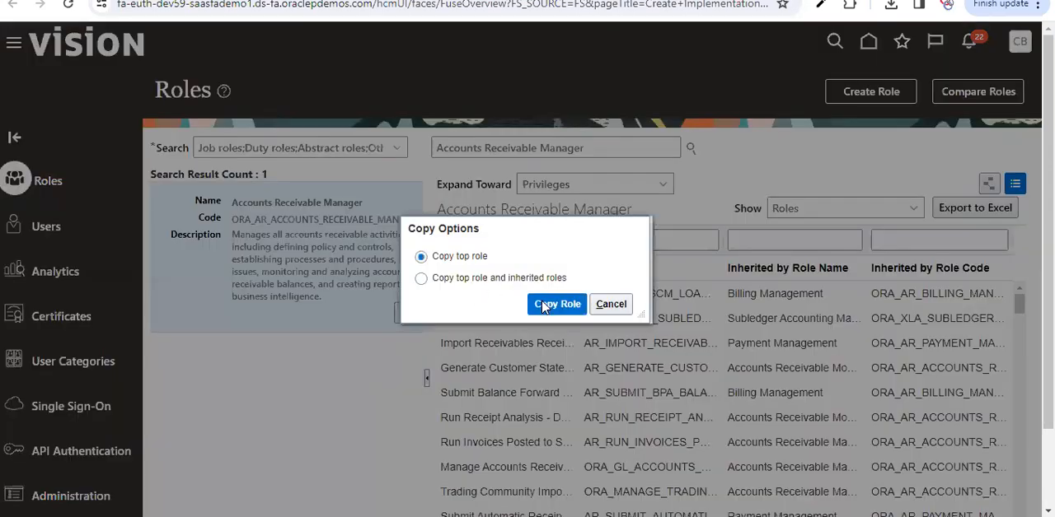
{"action": "left_click", "coordinate": [542, 307]}
{"action": "left_click", "coordinate": [675, 250]}
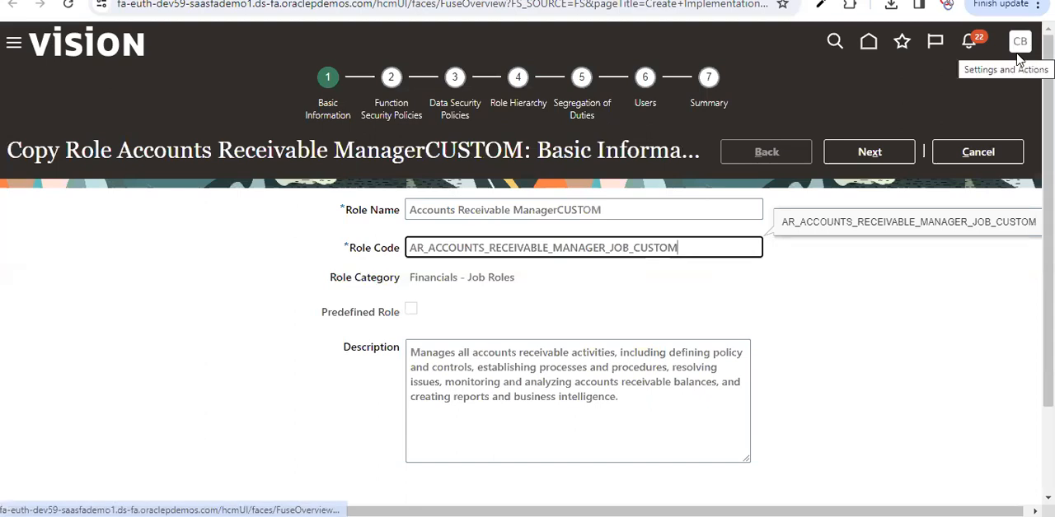
{"action": "left_click", "coordinate": [734, 56]}
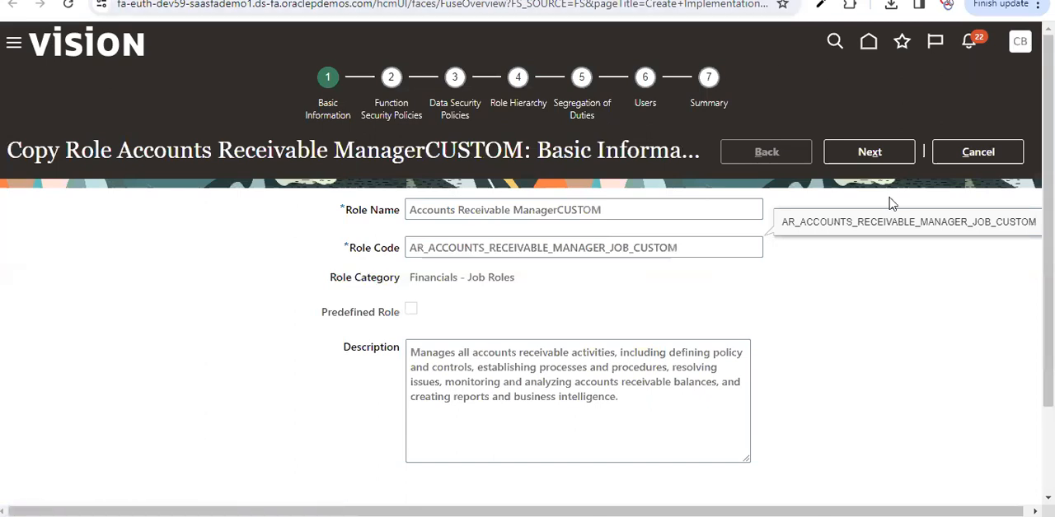